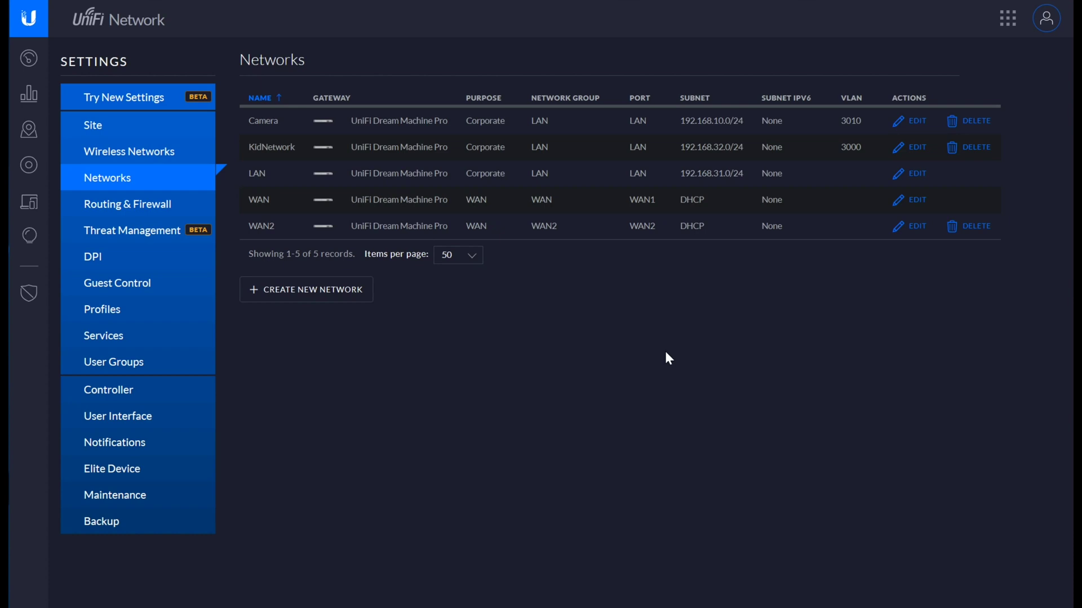
# - Open the Camera network's edit form to view its DHCP range 192.168.10.6–192.168.10.254
pyautogui.click(917, 122)
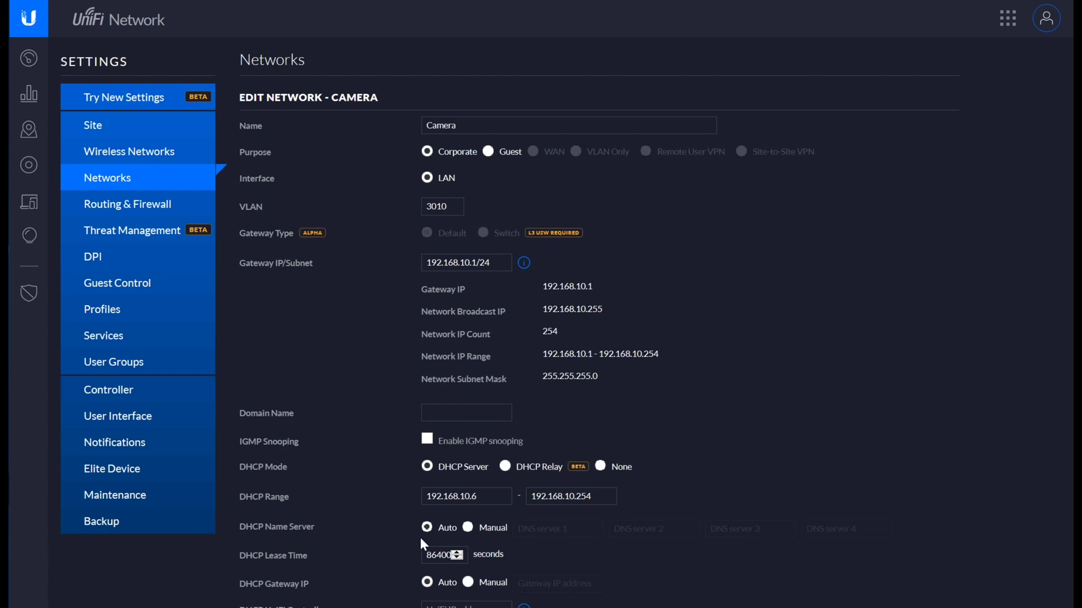
pyautogui.click(451, 495)
pyautogui.click(436, 466)
pyautogui.click(476, 496)
pyautogui.moveTo(476, 496); pyautogui.dragTo(471, 496)
pyautogui.click(316, 530)
pyautogui.click(30, 207)
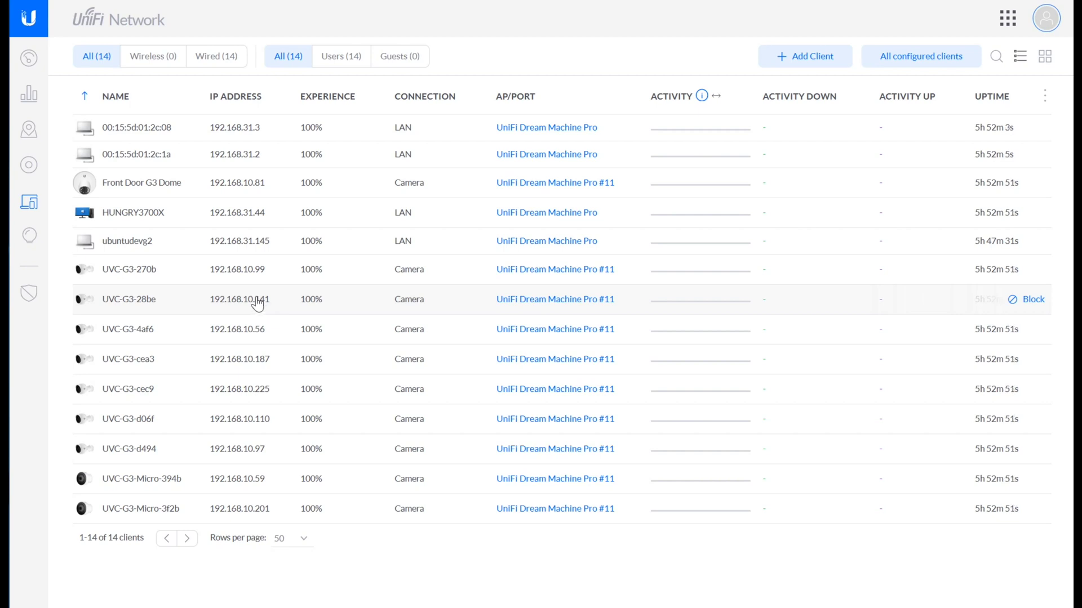
# - Give client UVC-G3-28be a fixed IP of 192.168.10.141 and save it
pyautogui.click(257, 303)
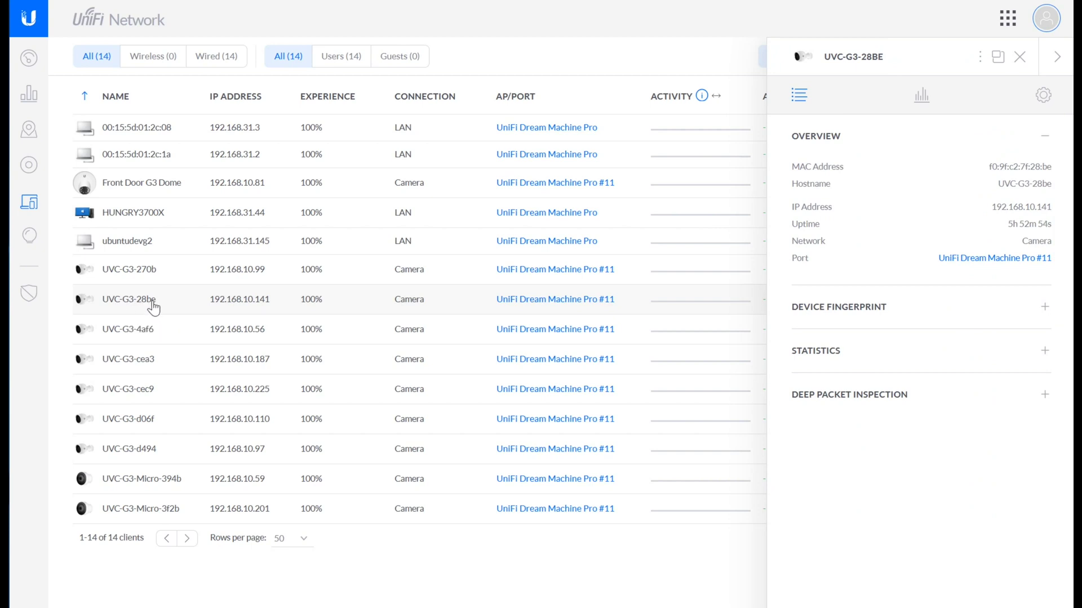
pyautogui.click(1044, 97)
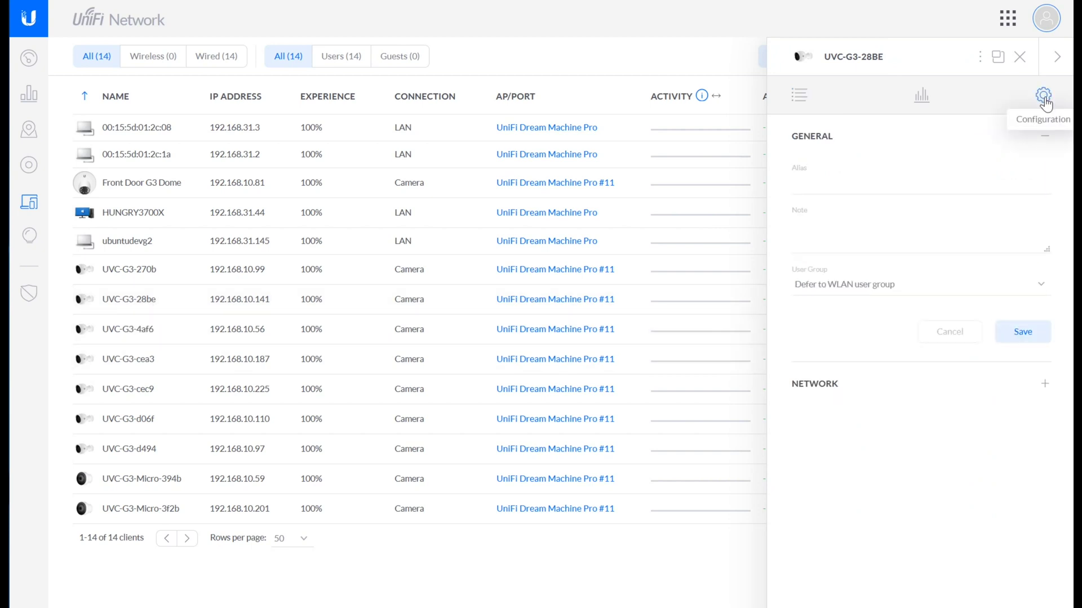
pyautogui.click(1044, 386)
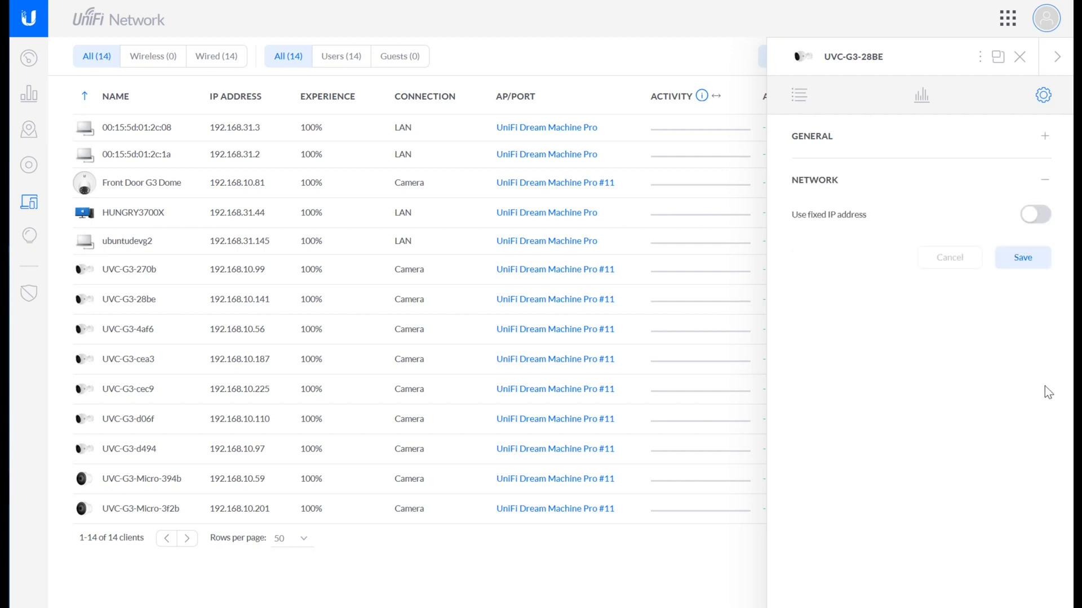
pyautogui.click(1034, 214)
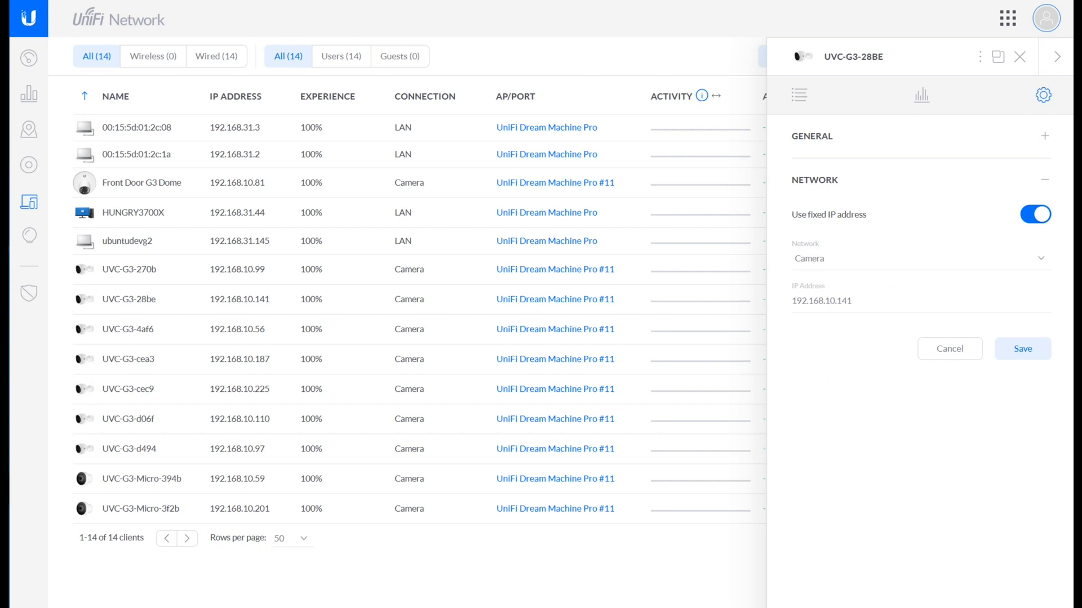
pyautogui.doubleClick(823, 301)
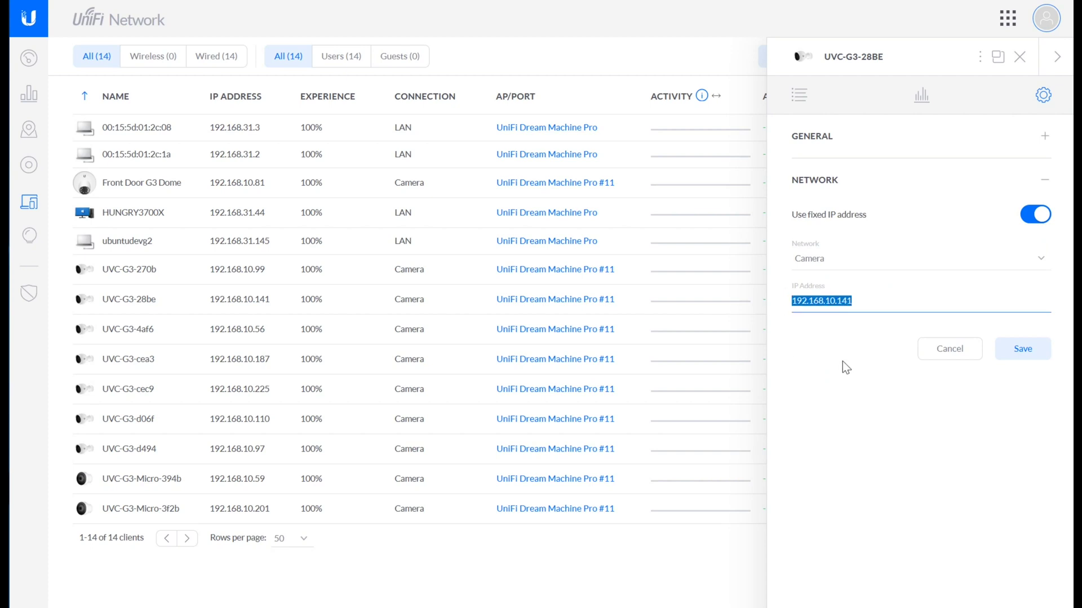
pyautogui.click(823, 326)
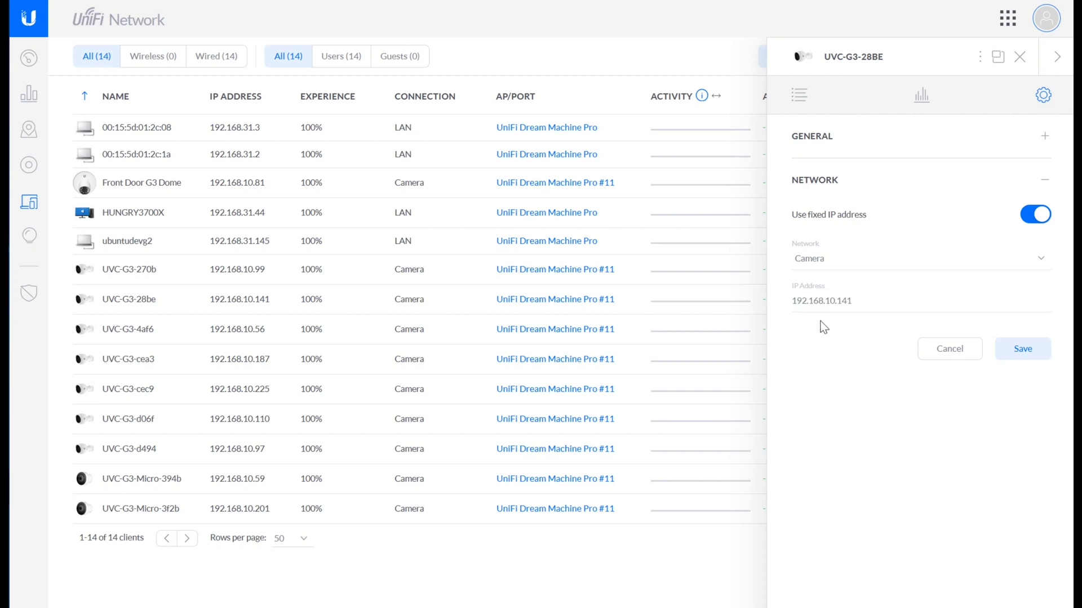
pyautogui.click(1035, 352)
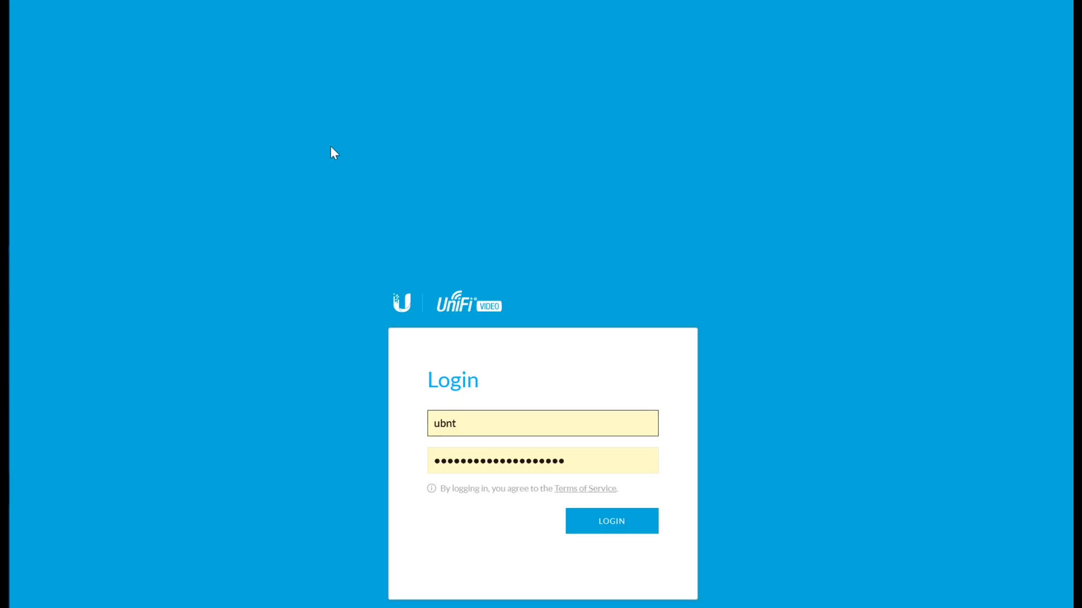
# - Sign in to UniFi Video with the account credentials
pyautogui.click(475, 449)
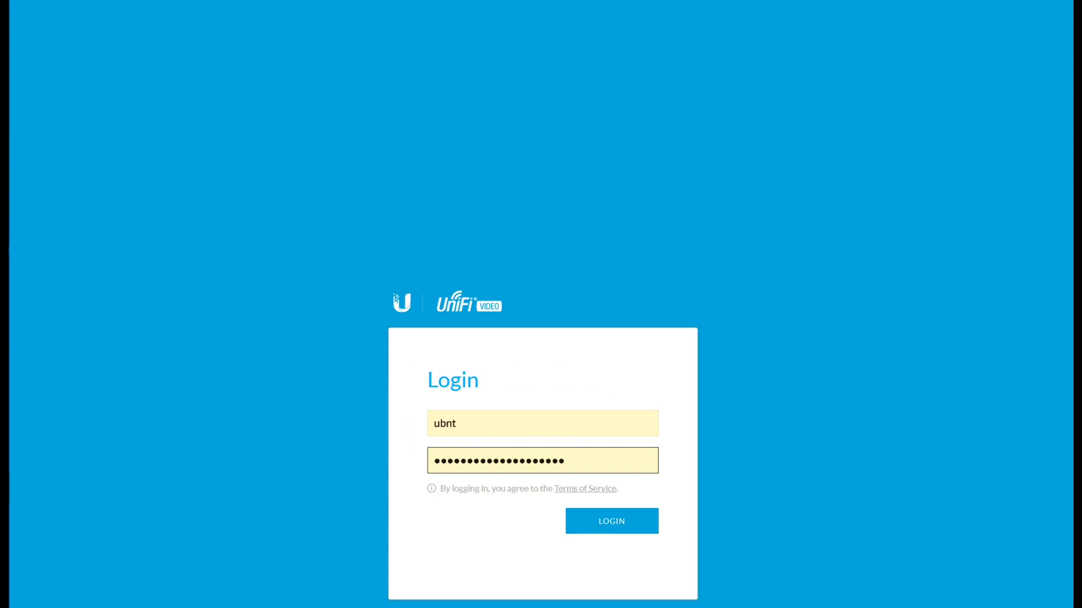
pyautogui.press('Return')
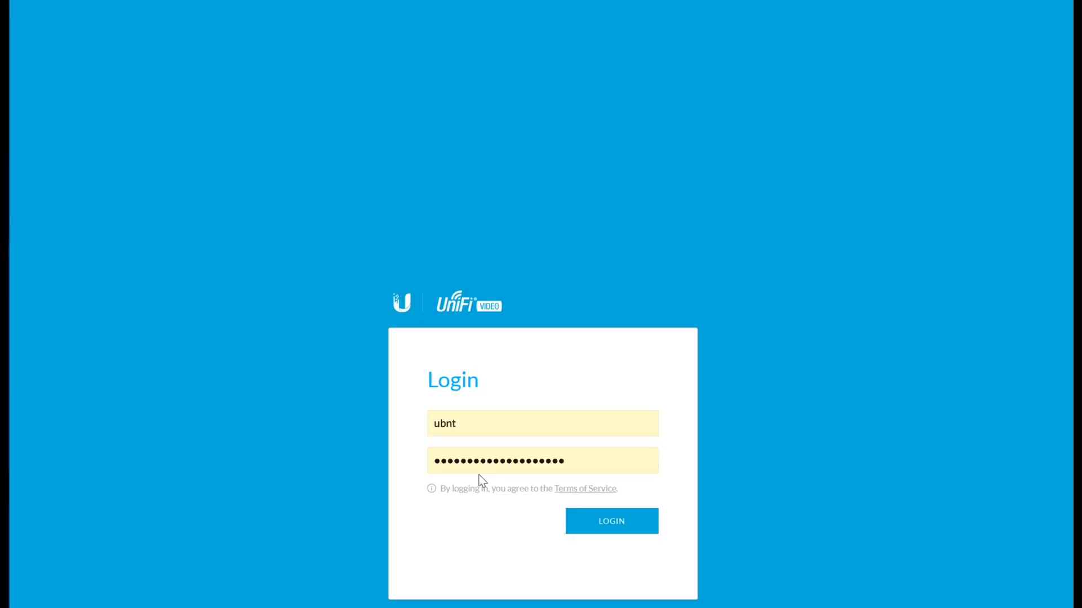
pyautogui.click(640, 533)
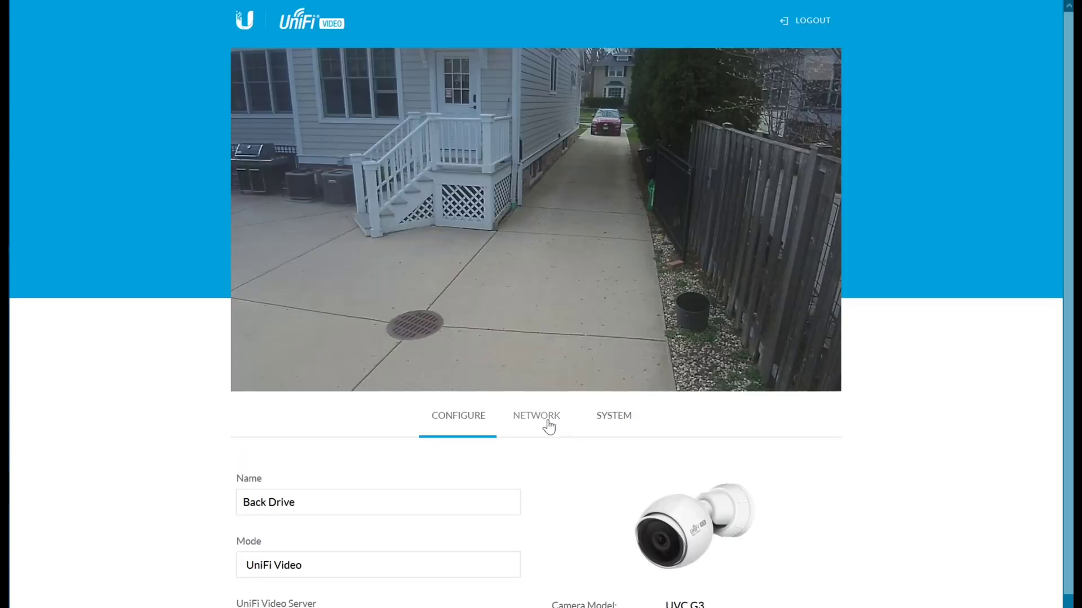
# - Switch the camera to Static with I.P. address 192.168.10.3 and gateway 192.168.10.1
pyautogui.click(549, 422)
pyautogui.scroll(-3, 550, 424)
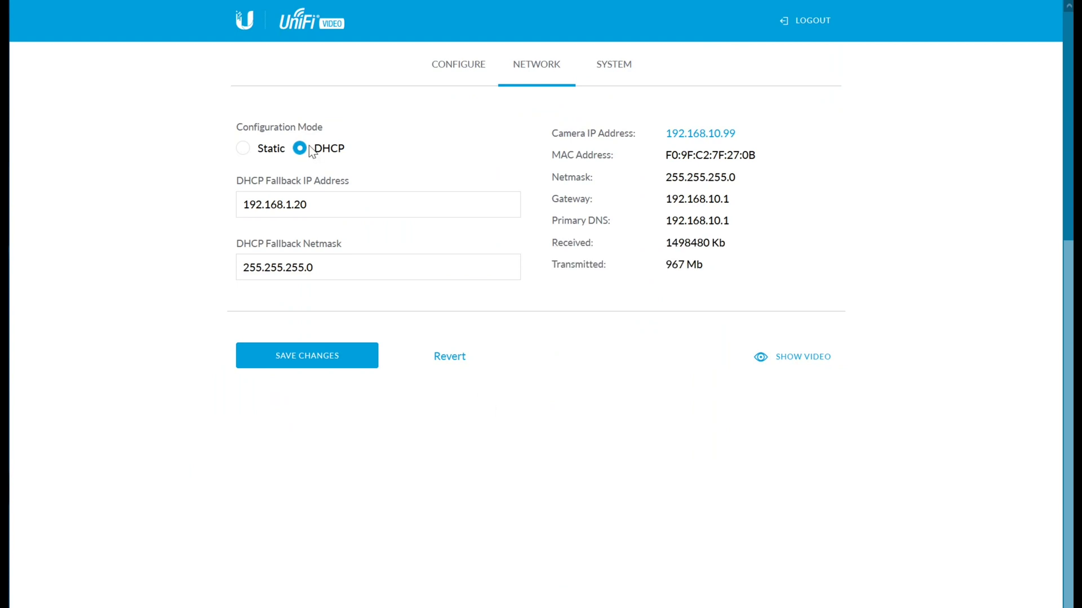
pyautogui.click(244, 150)
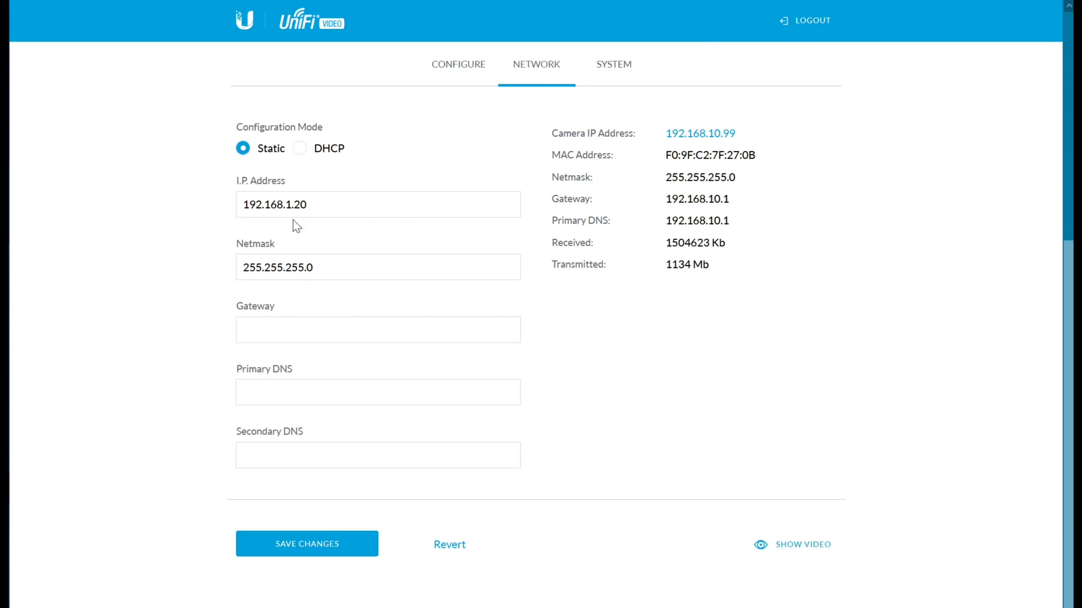
pyautogui.moveTo(307, 205); pyautogui.dragTo(243, 204)
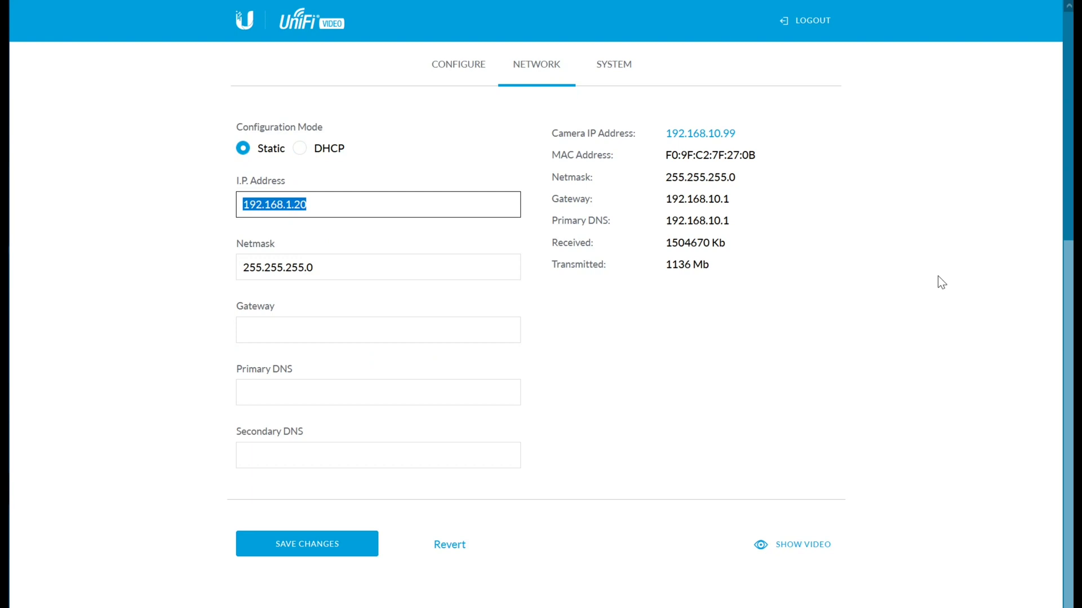
pyautogui.write('192.1')
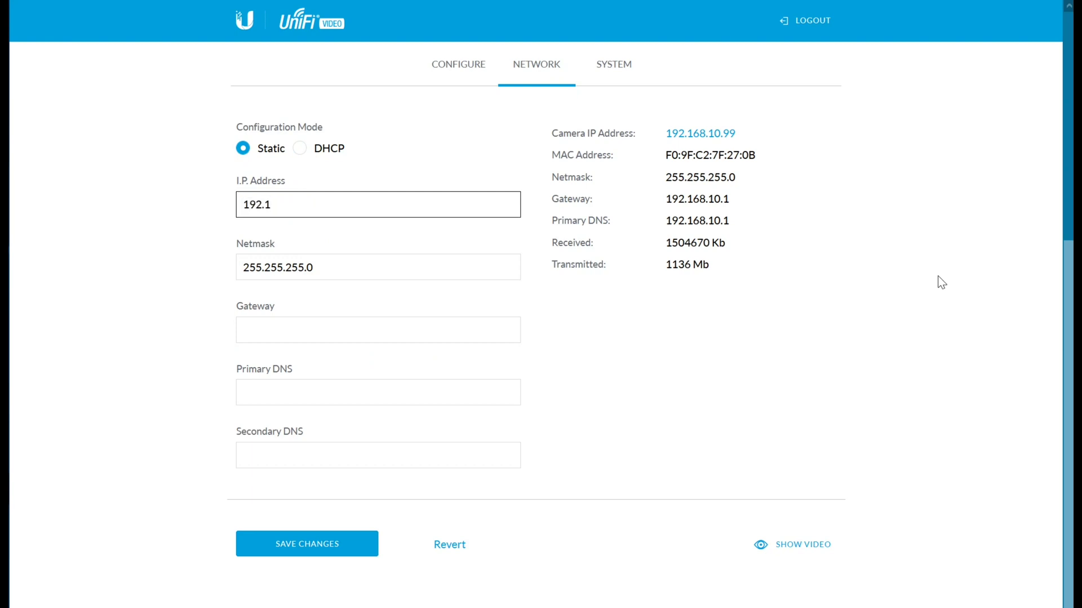
pyautogui.write('683')
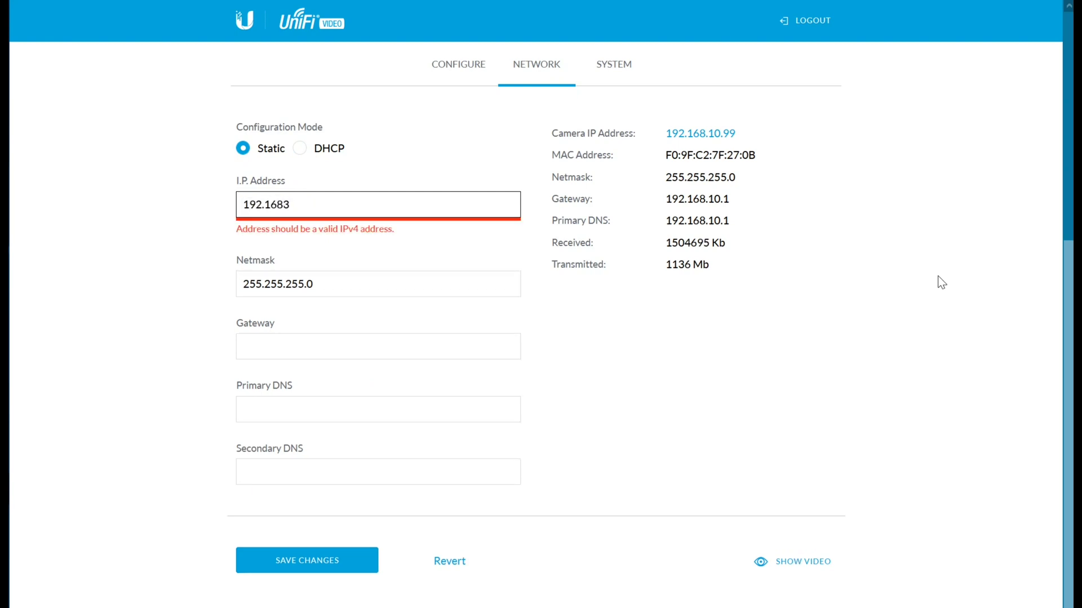
pyautogui.press('BackSpace')
pyautogui.write('.10.3')
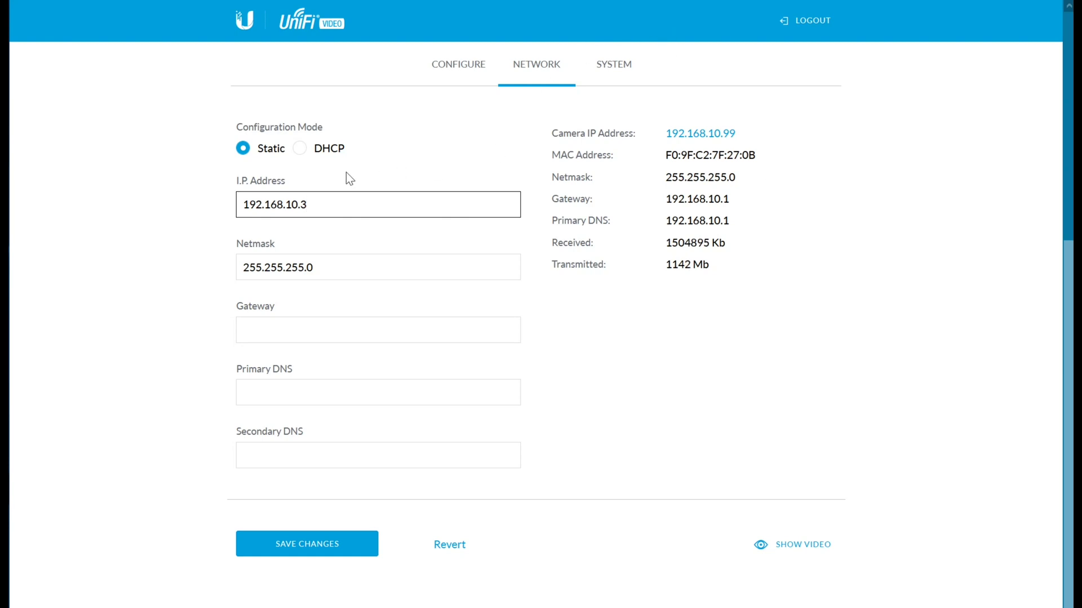
pyautogui.hotkey('shift', 'Left')
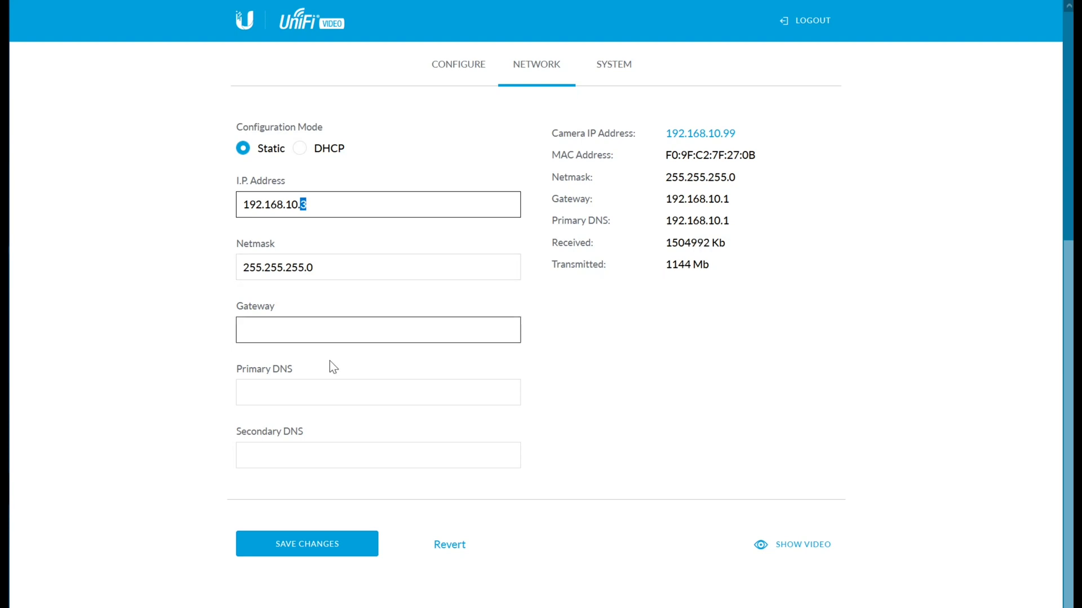
pyautogui.click(332, 332)
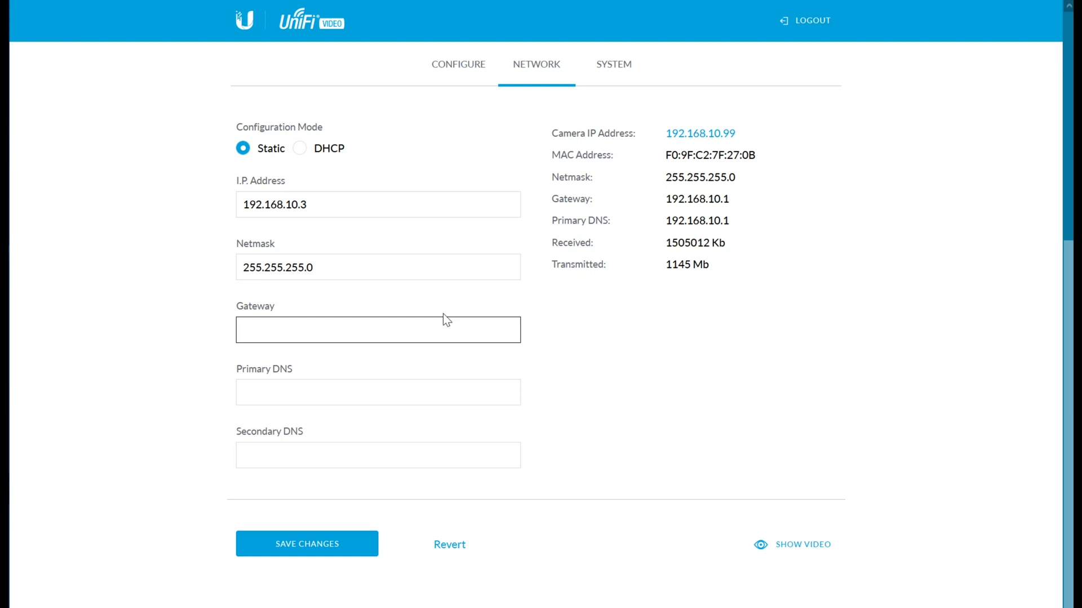
pyautogui.write('192.168.10.1')
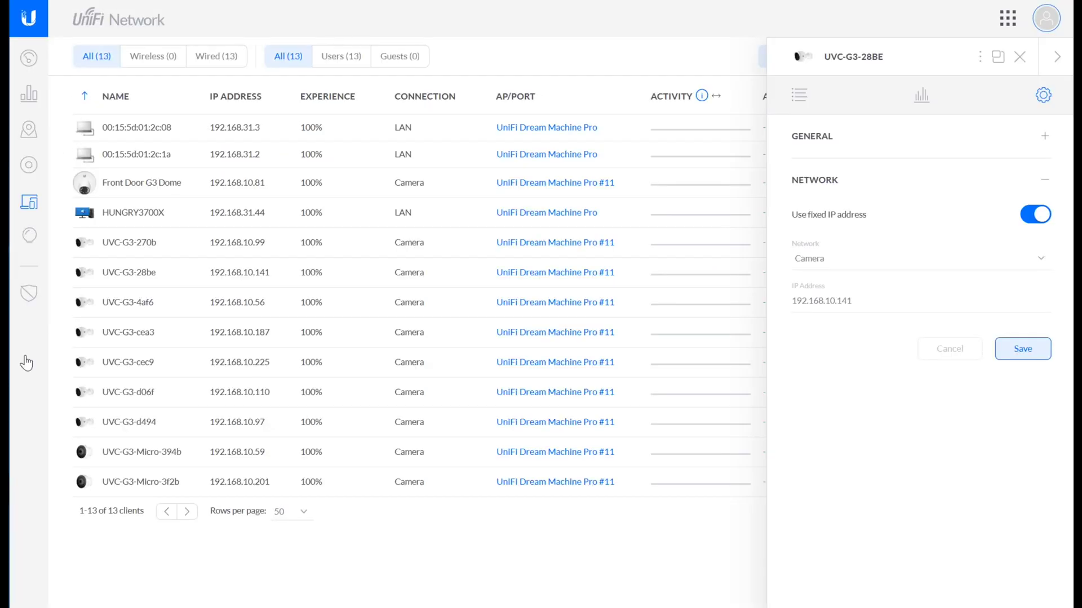
# - Close the client panel and reopen the Camera network's edit form from Settings > Networks
pyautogui.click(27, 363)
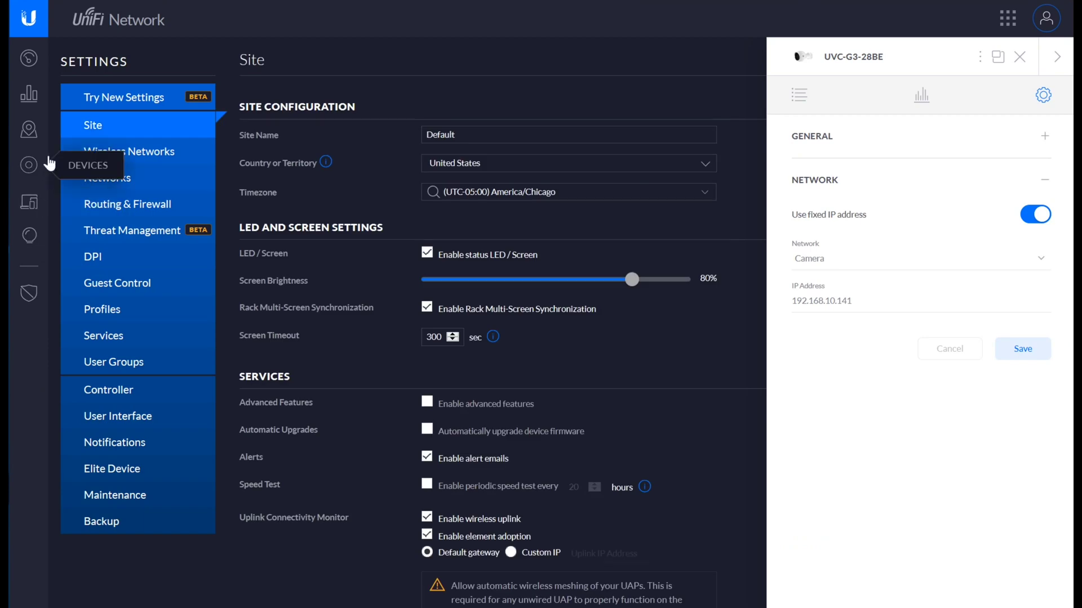
pyautogui.click(136, 180)
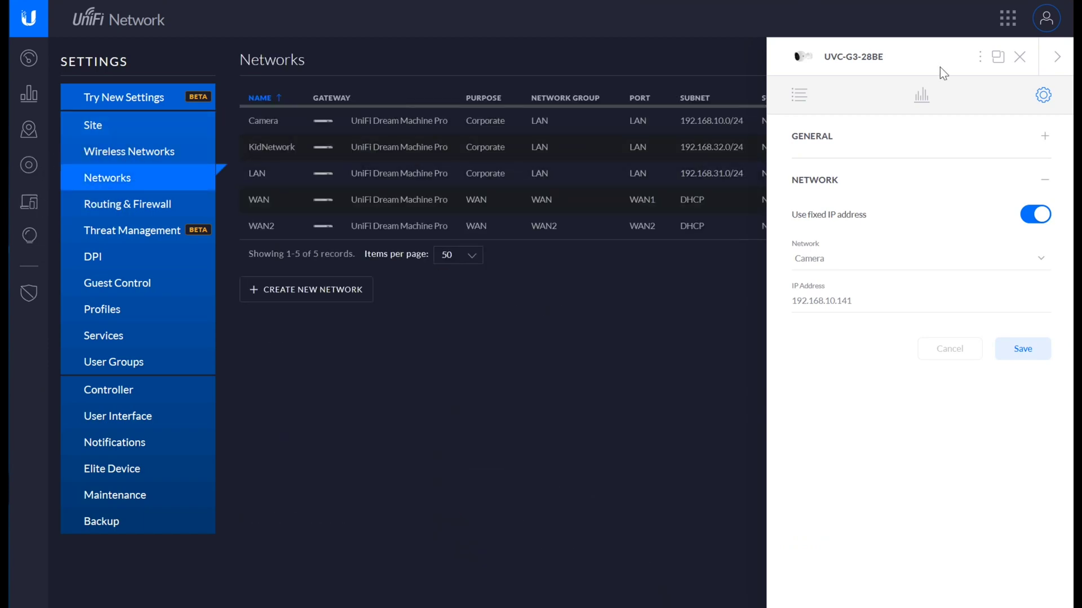
pyautogui.click(1018, 57)
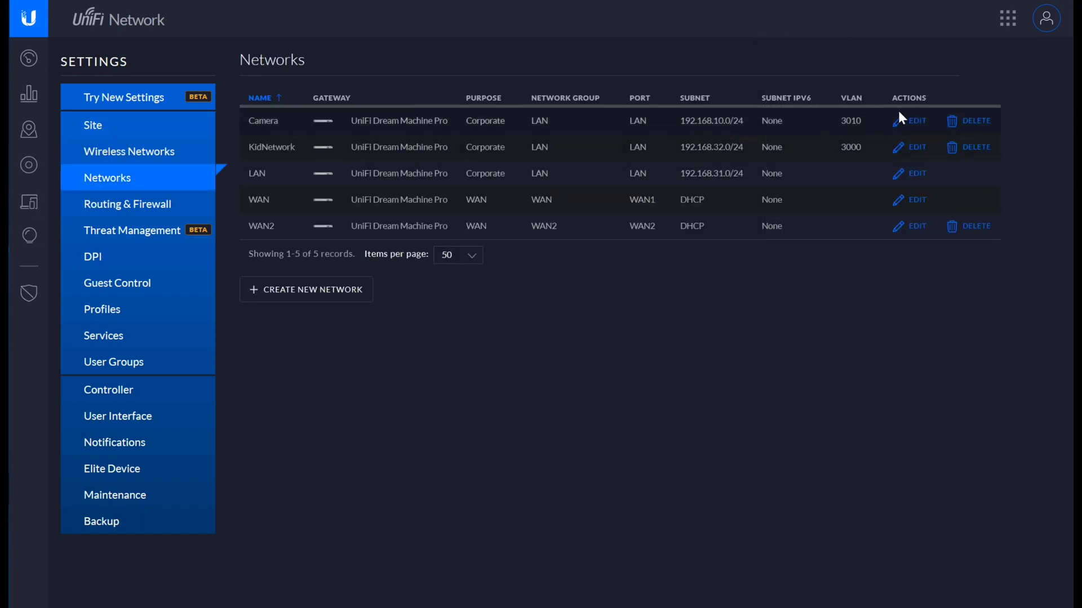
pyautogui.click(913, 121)
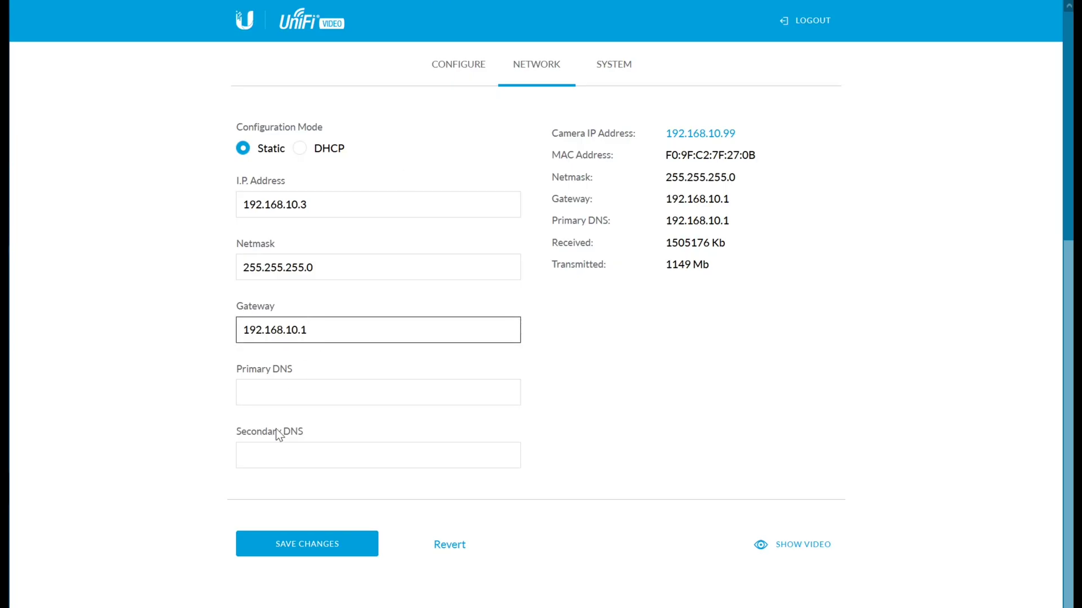
# - Enter 192.168.10.1 as the camera's Primary DNS
pyautogui.click(290, 381)
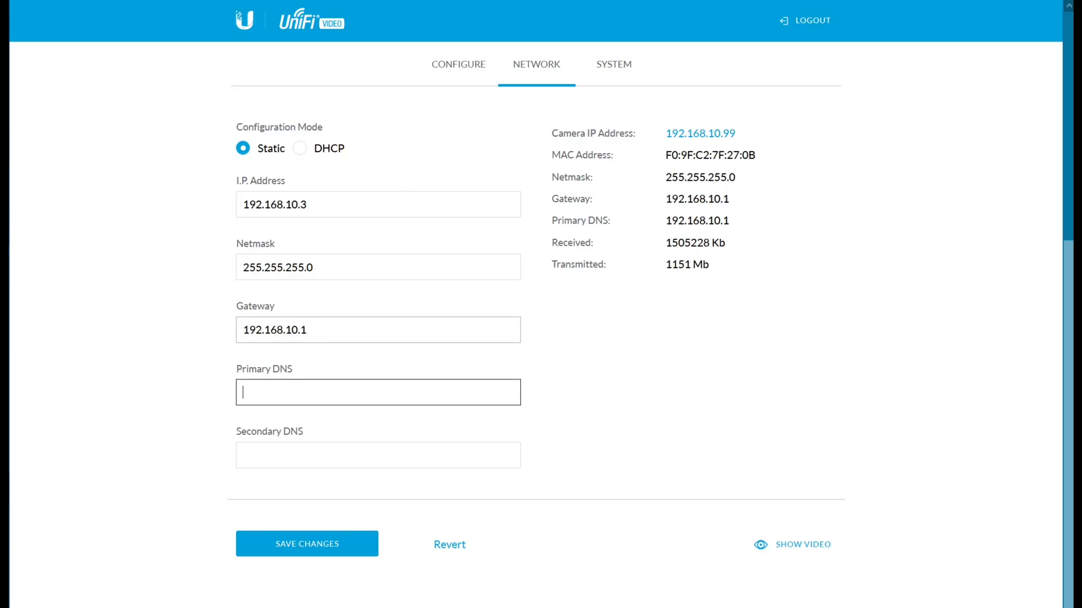
pyautogui.write('192.168.')
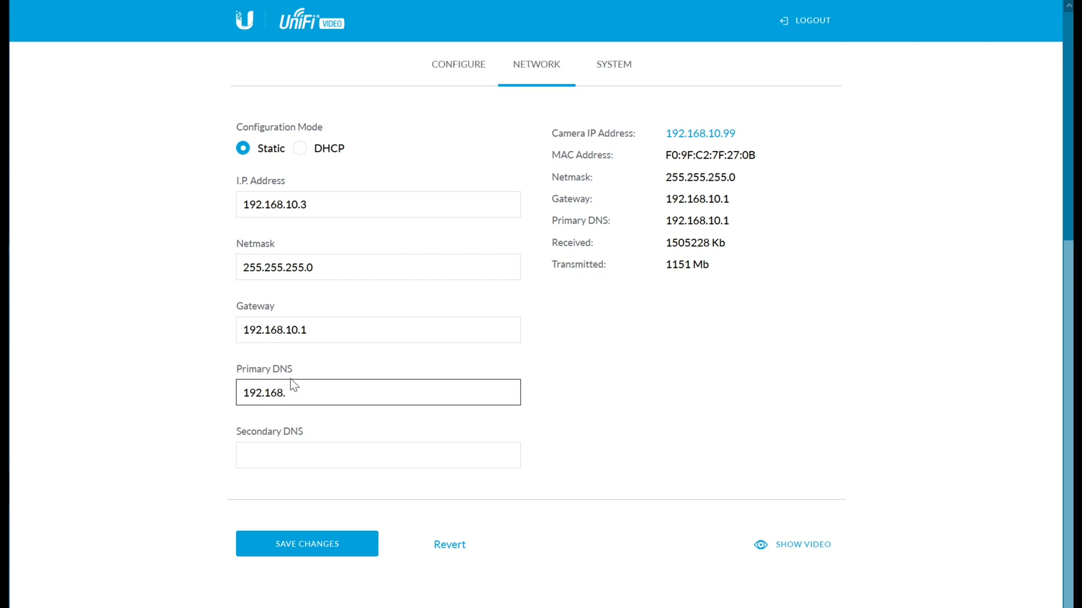
pyautogui.write('10.1')
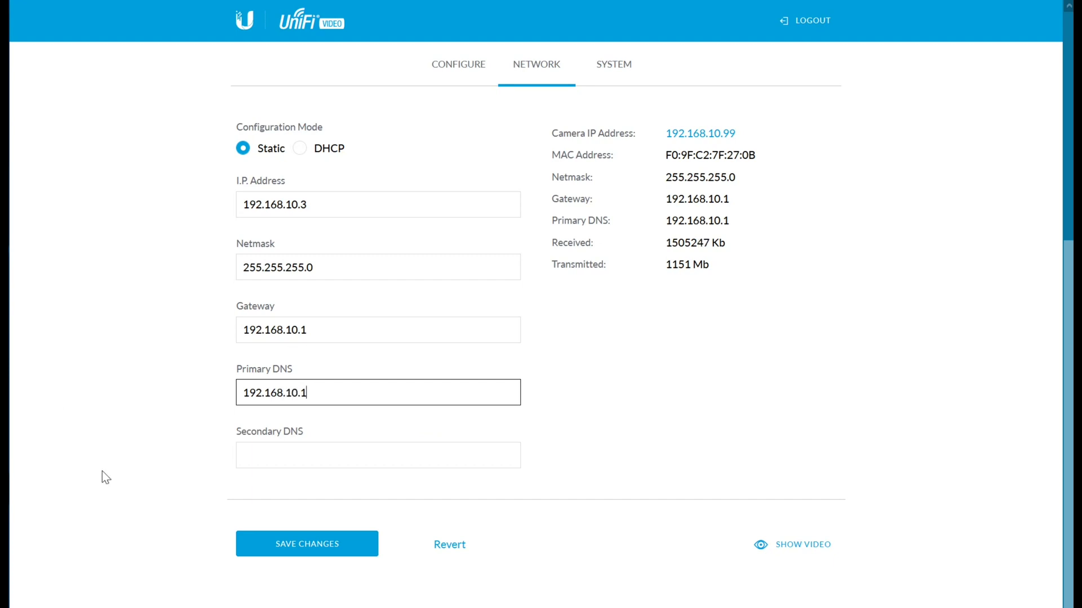